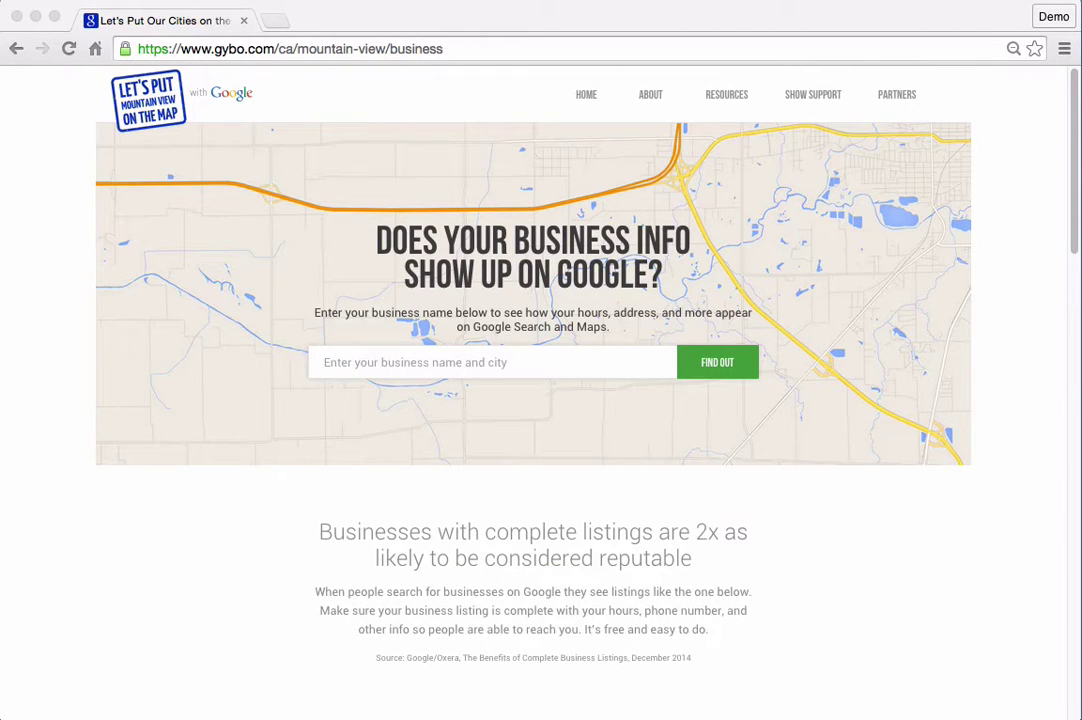
Step: Search the gybo.com business lookup for Stasia's Bakery
click(490, 362)
text(Sta)
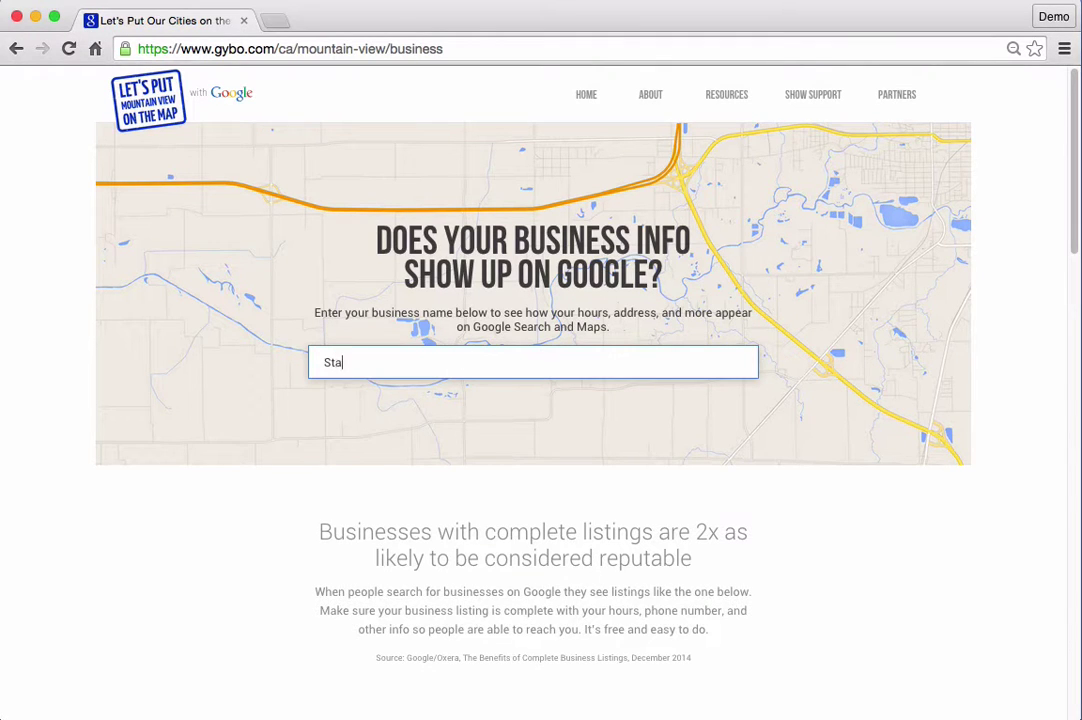
text(sia's B)
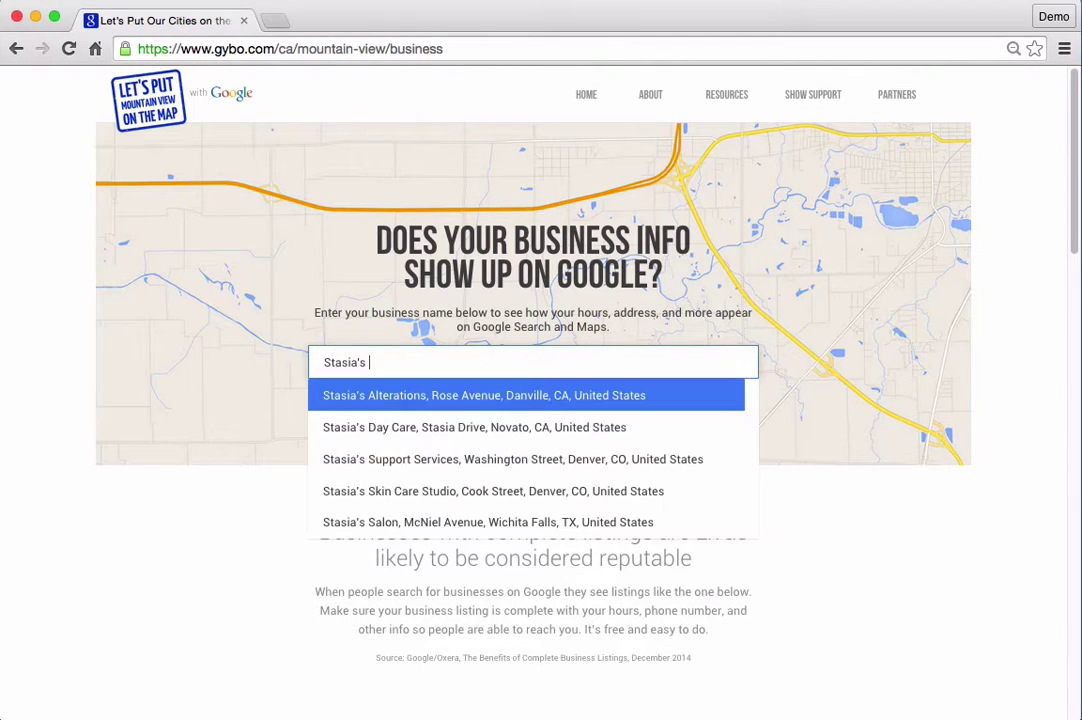
text(akery)
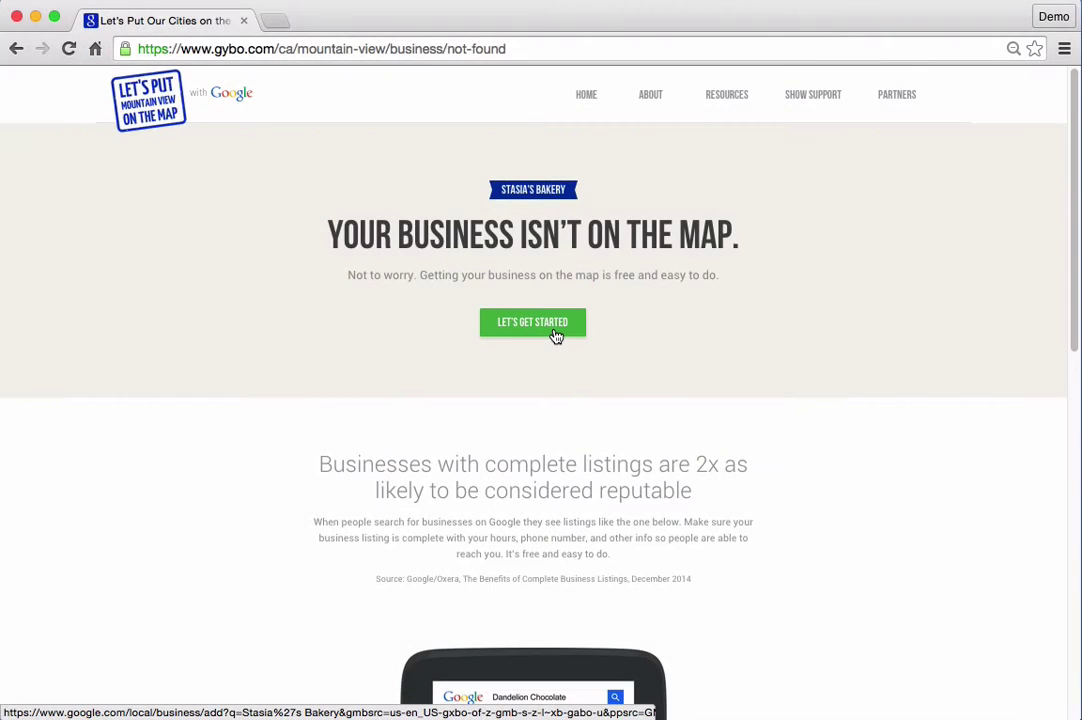
Step: Start getting the business listed and create a new Google account
click(556, 336)
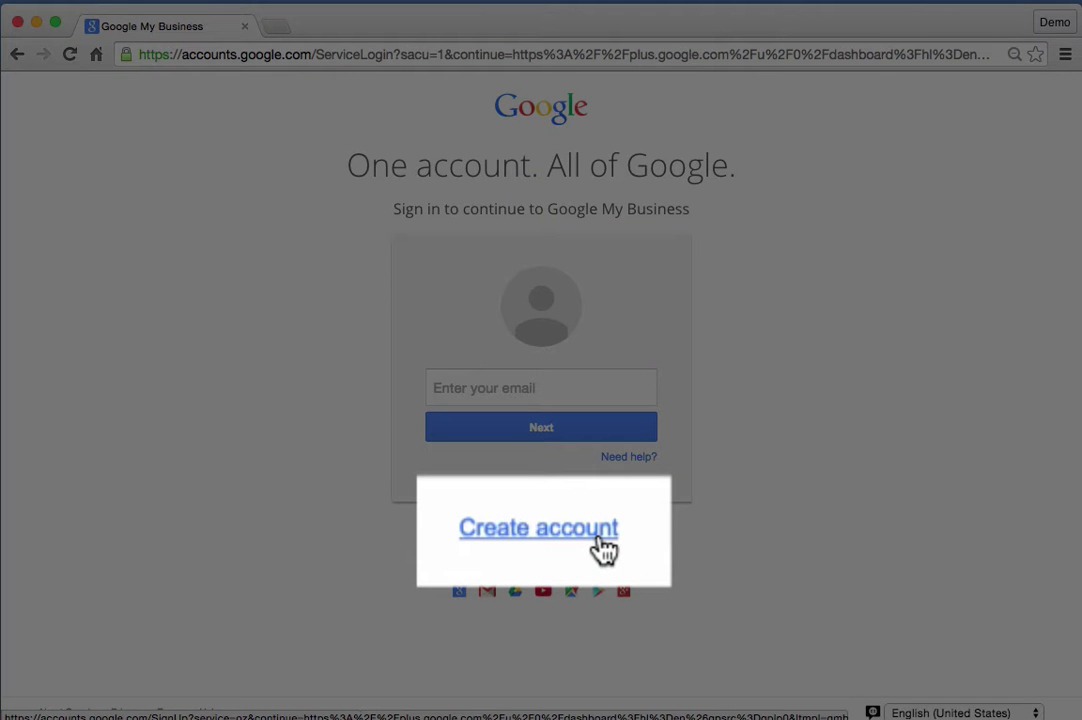
click(573, 535)
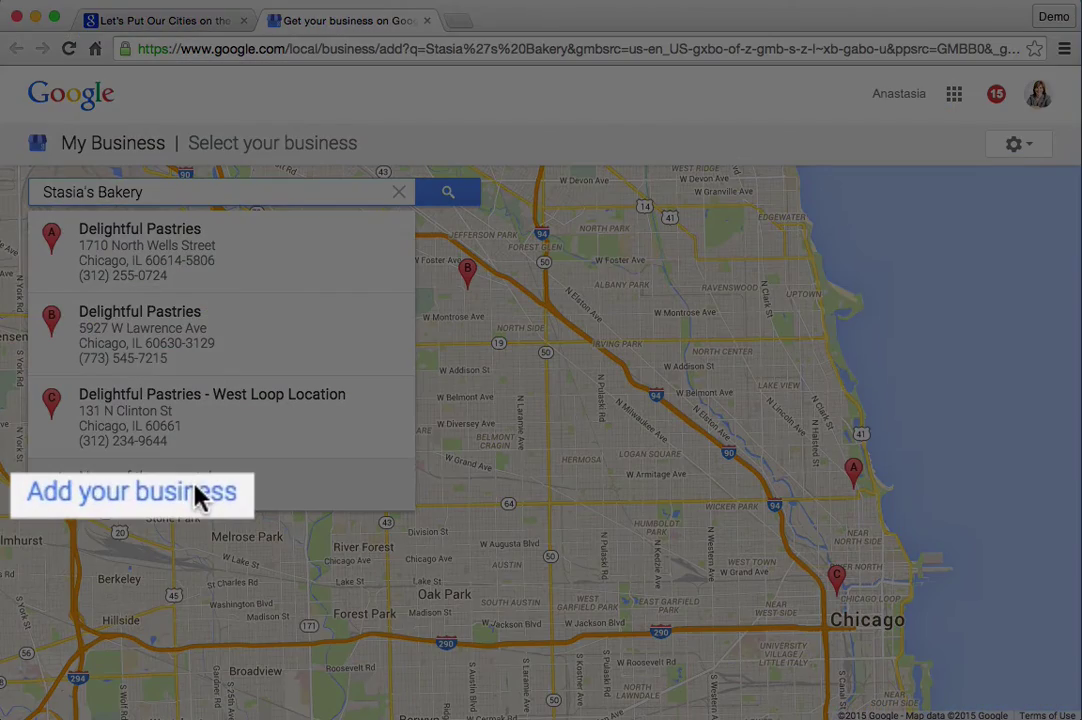
Step: Add Stasia's Bakery as a new business with its street address and business phone
click(198, 492)
text(St)
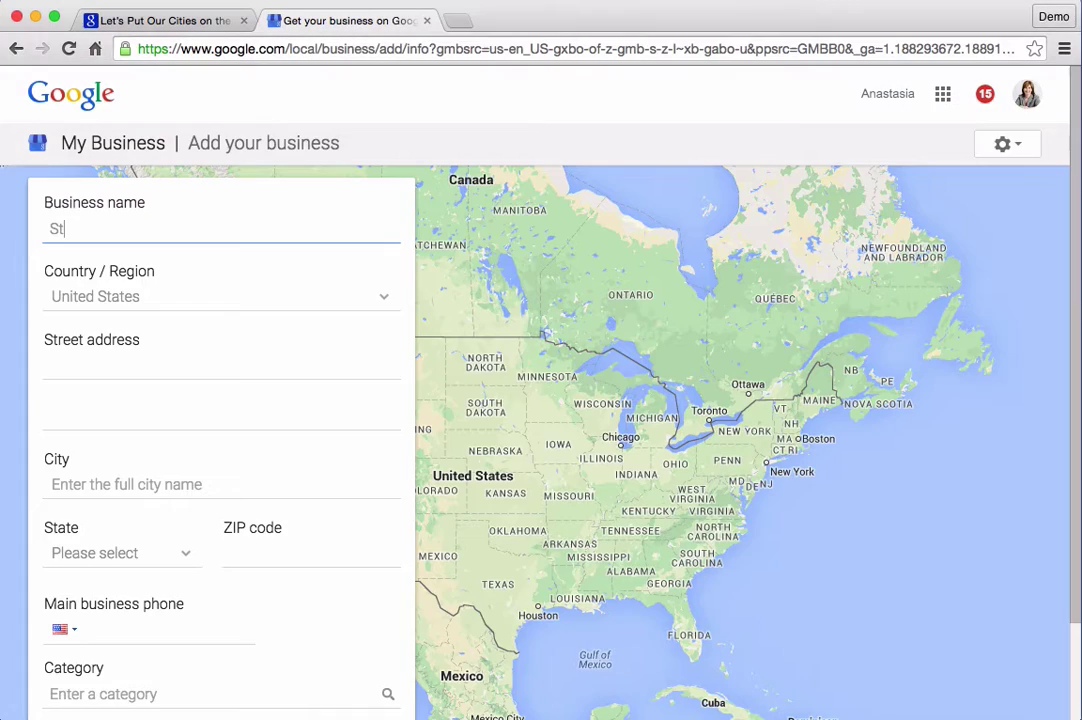
text(asia's Bakery)
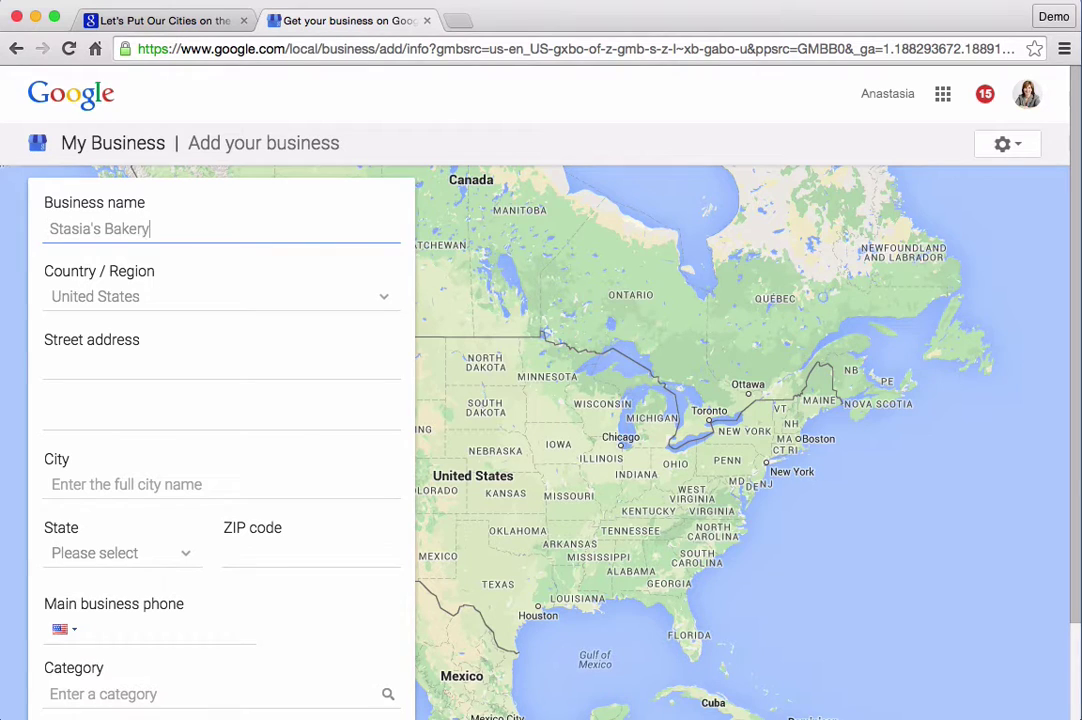
key(Tab)
key(Tab)
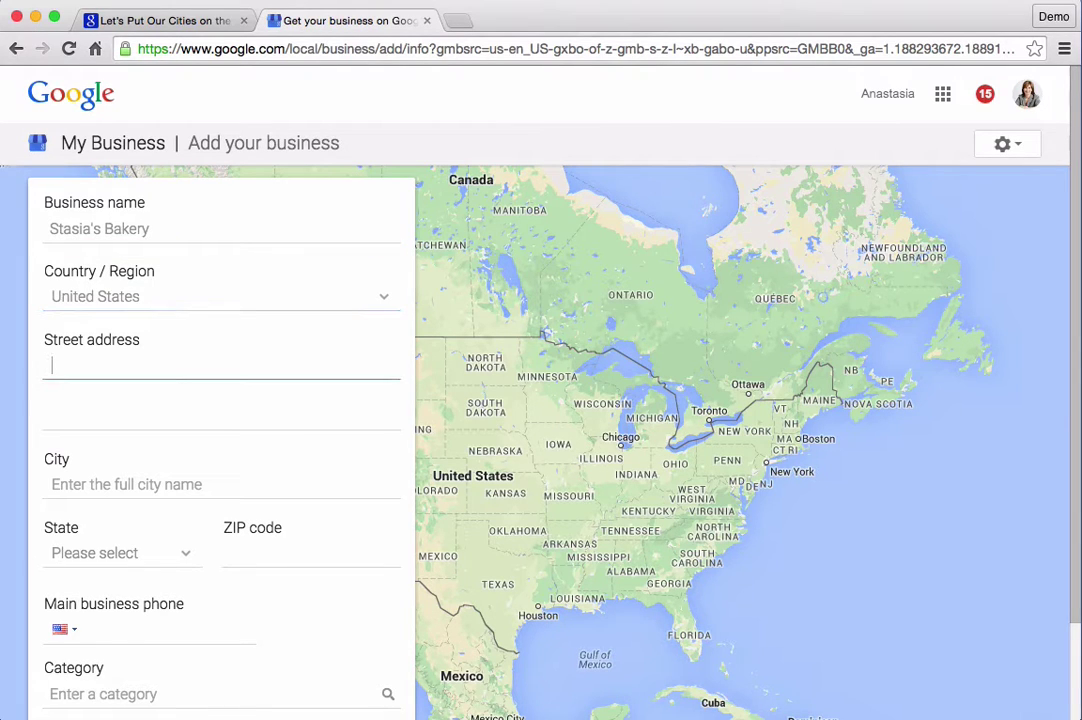
text(1600 Amphitheatre Pkwy)
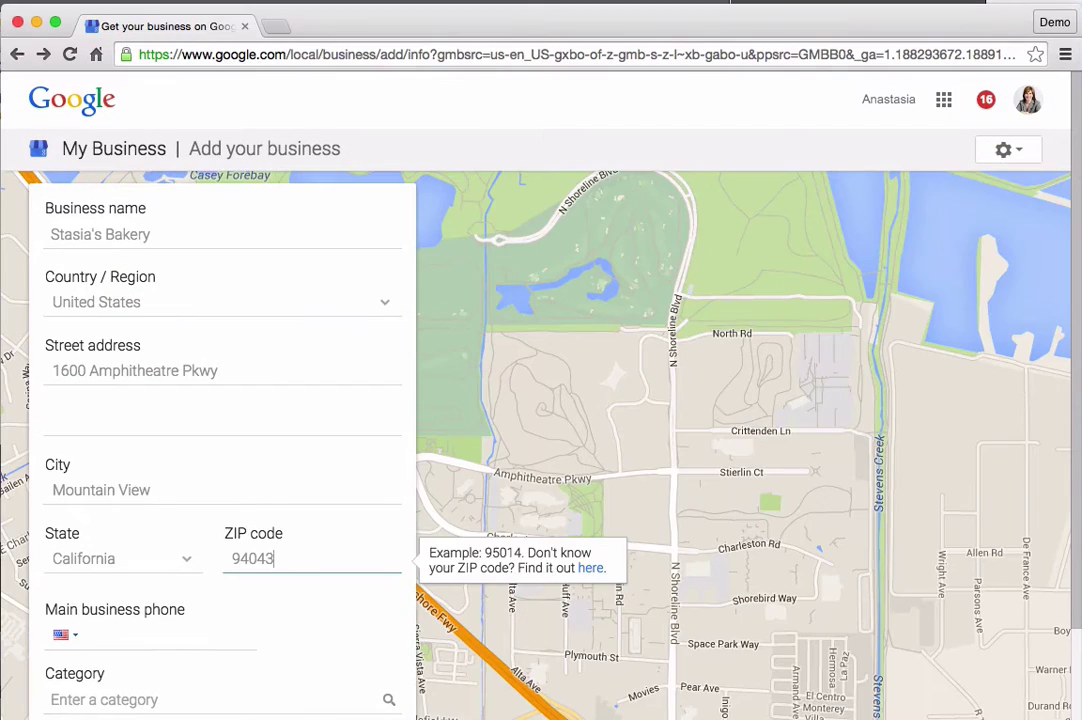
key(Tab)
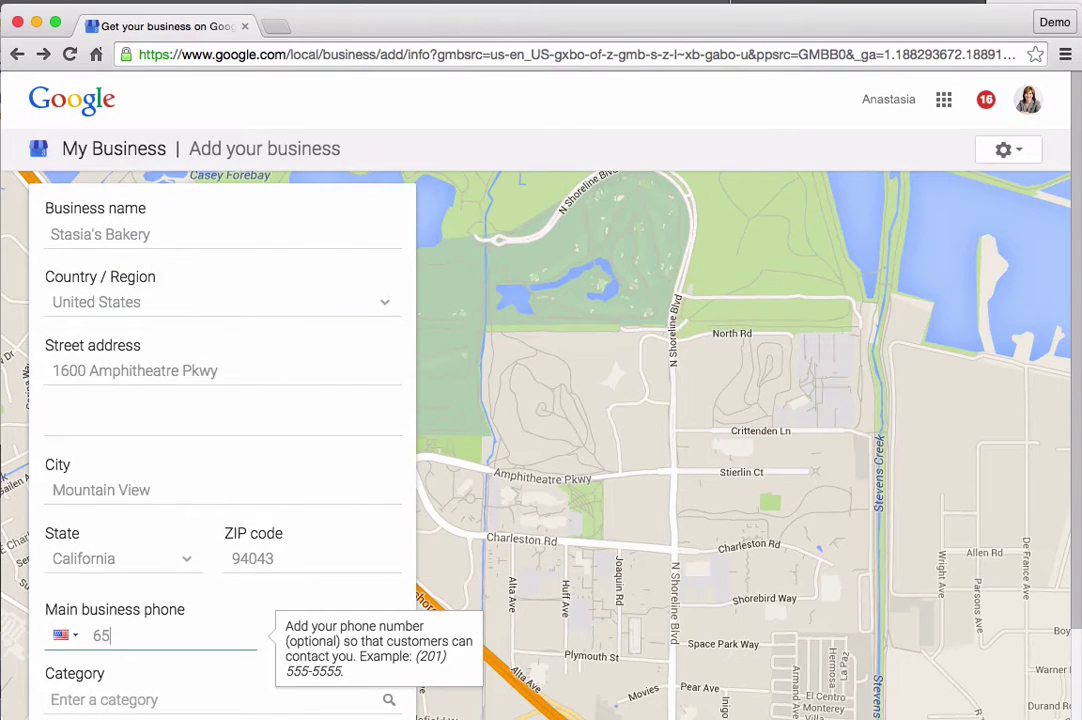
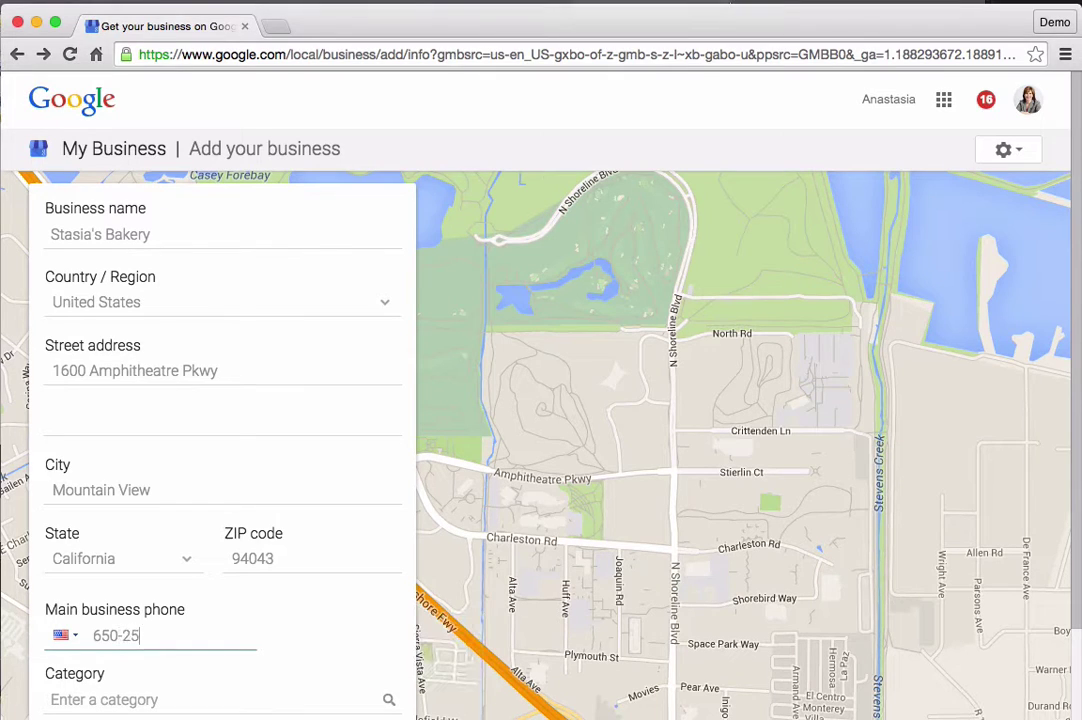
key(Tab)
scroll(1075, 345, down, 2)
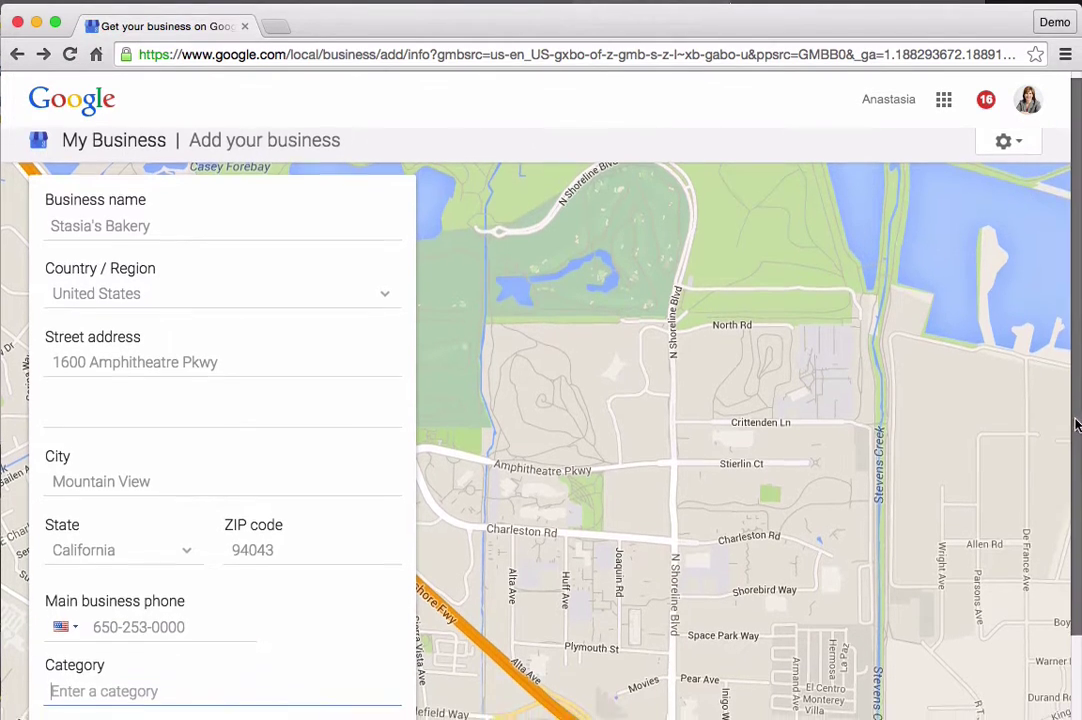
scroll(1077, 488, down, 1)
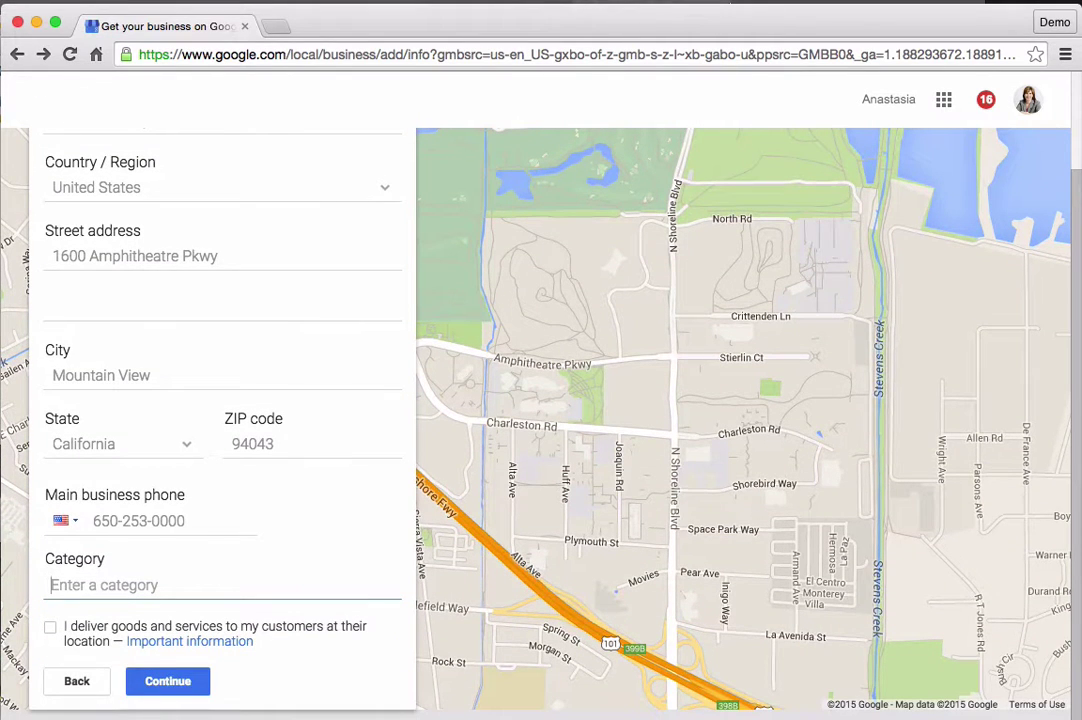
Step: Choose Bakery as the category and mark that it delivers to customers' locations
text(B)
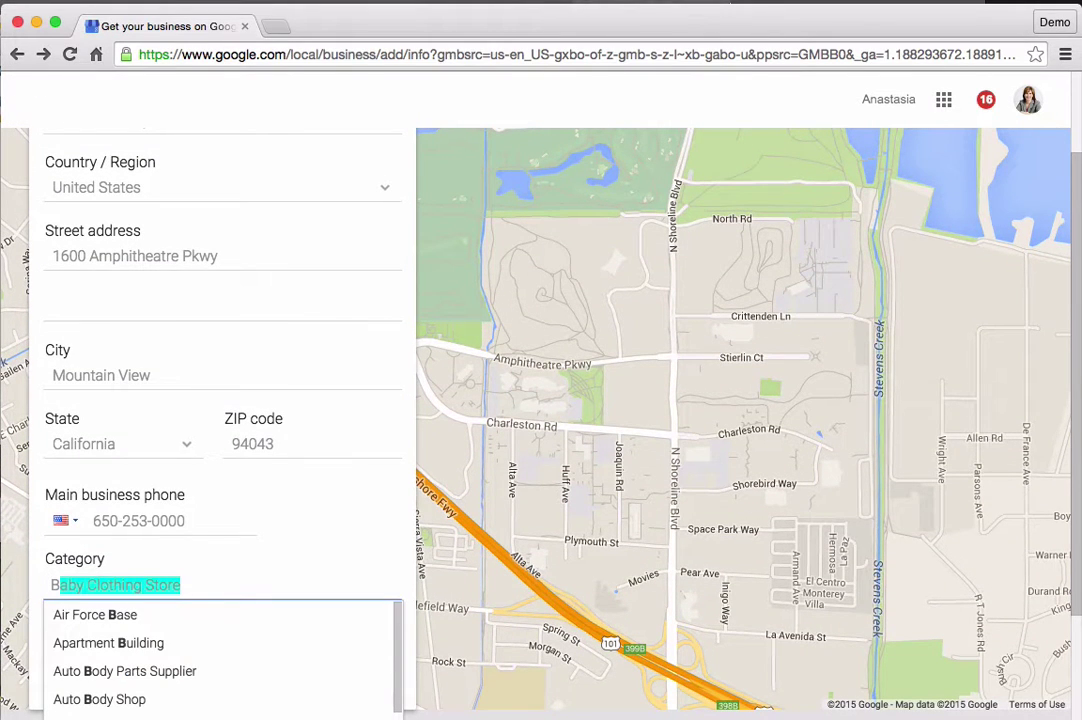
text(ak)
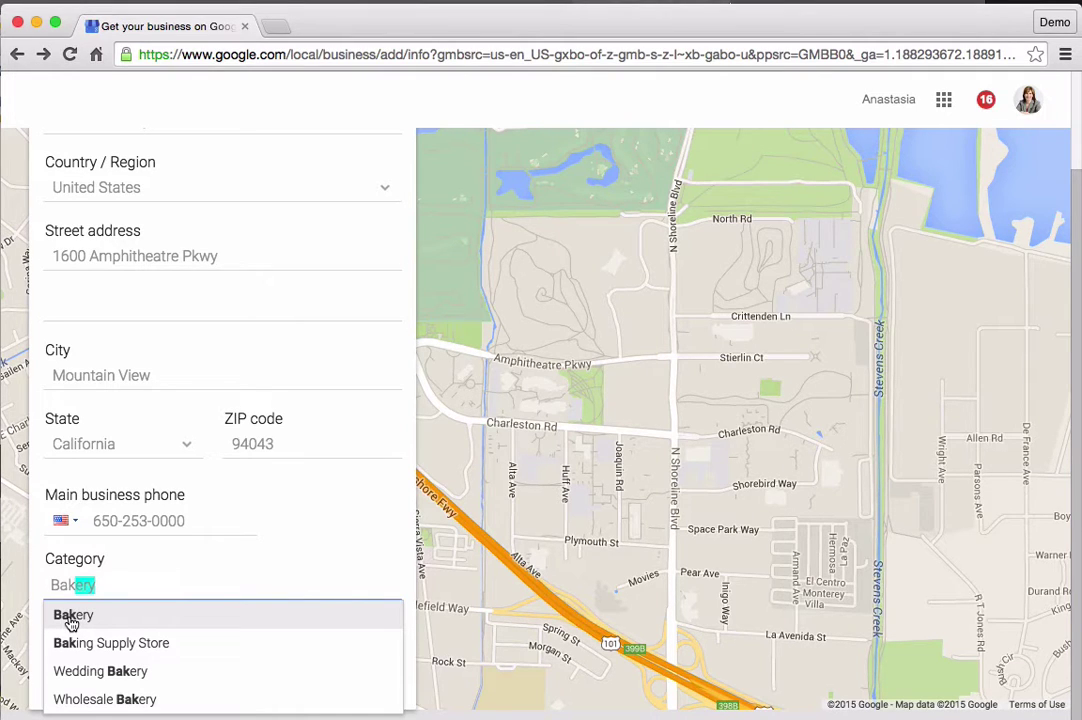
click(71, 617)
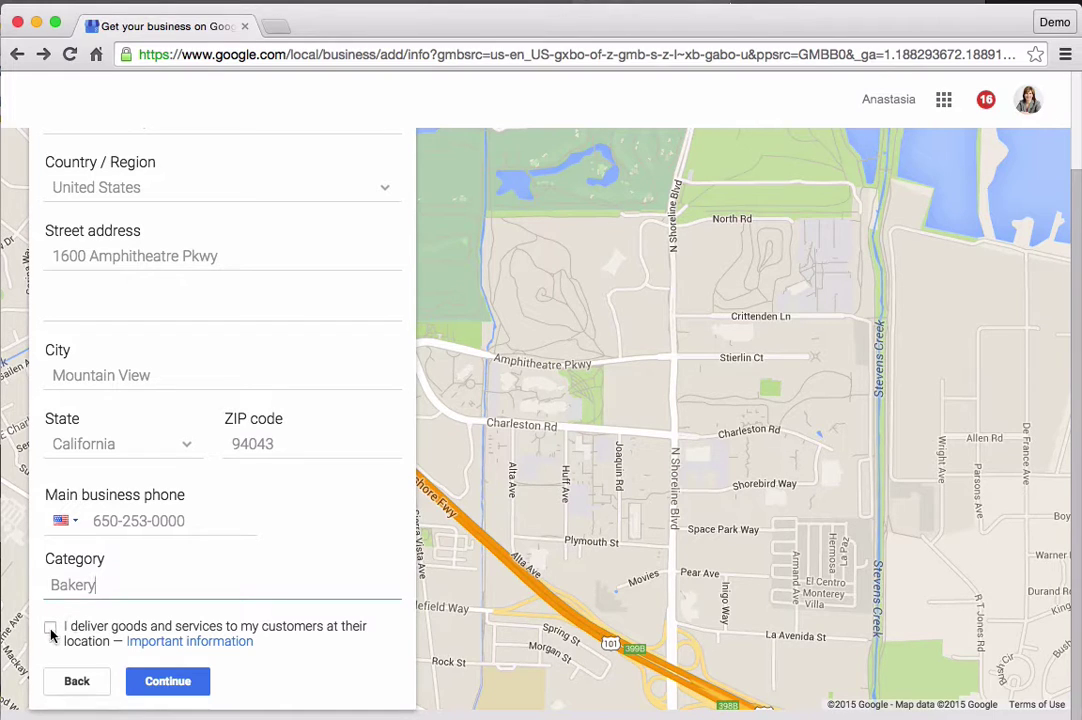
click(50, 627)
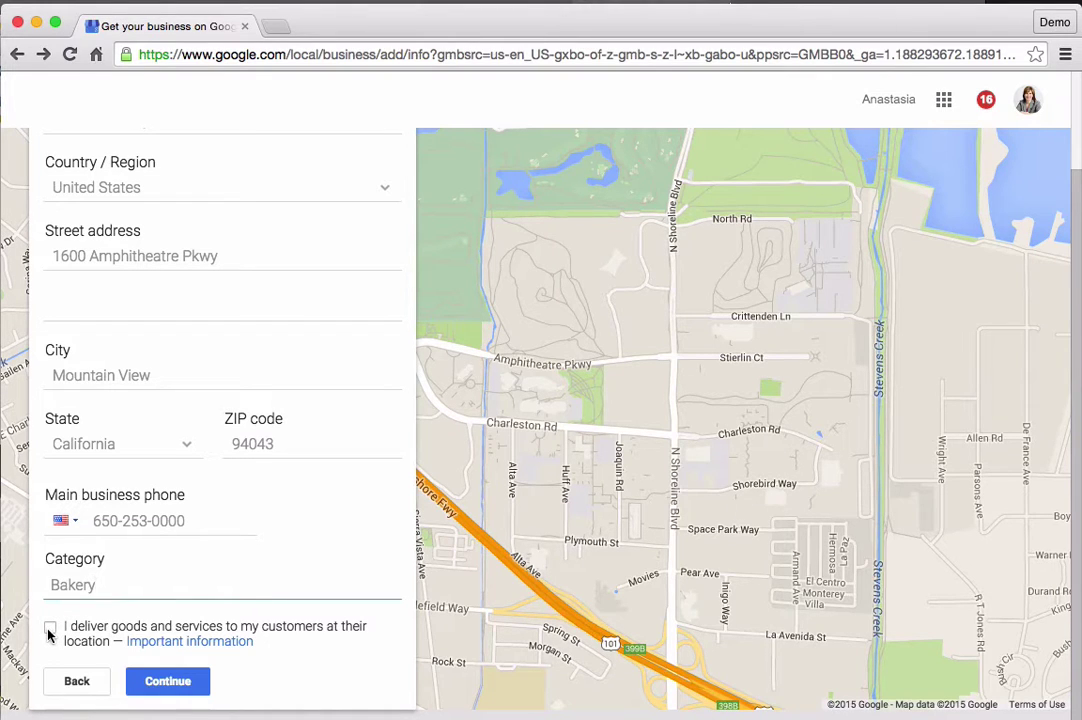
Step: Set a 50 mi service radius, also serving customers at the business address
click(167, 681)
click(56, 305)
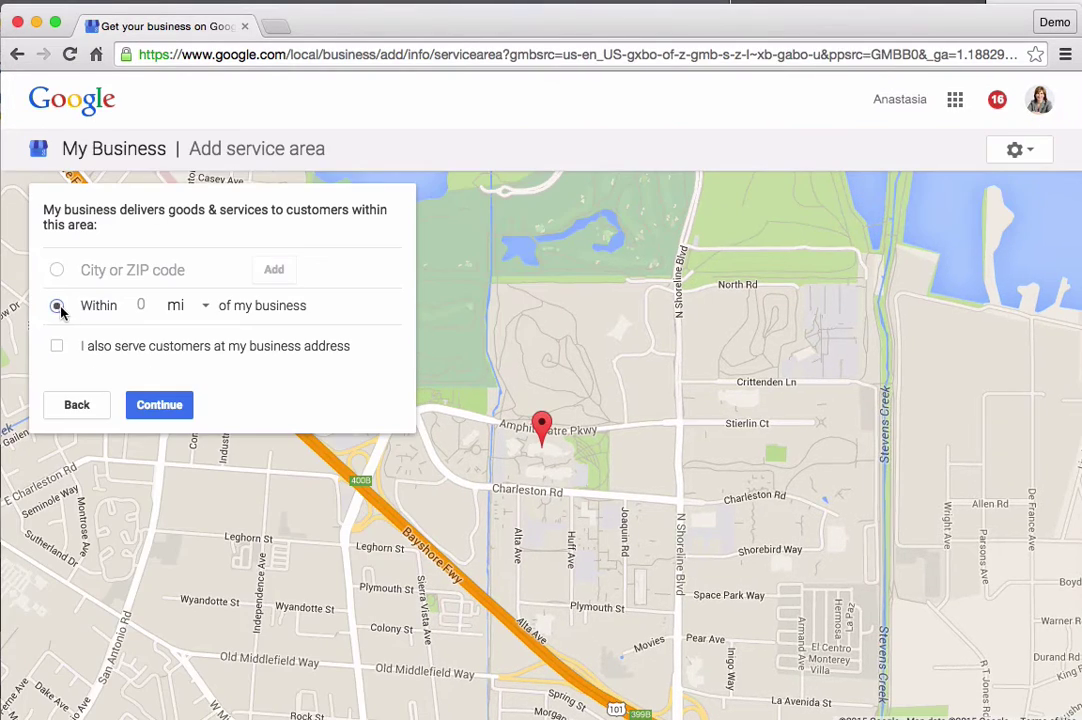
click(140, 305)
text(50)
click(57, 346)
click(161, 406)
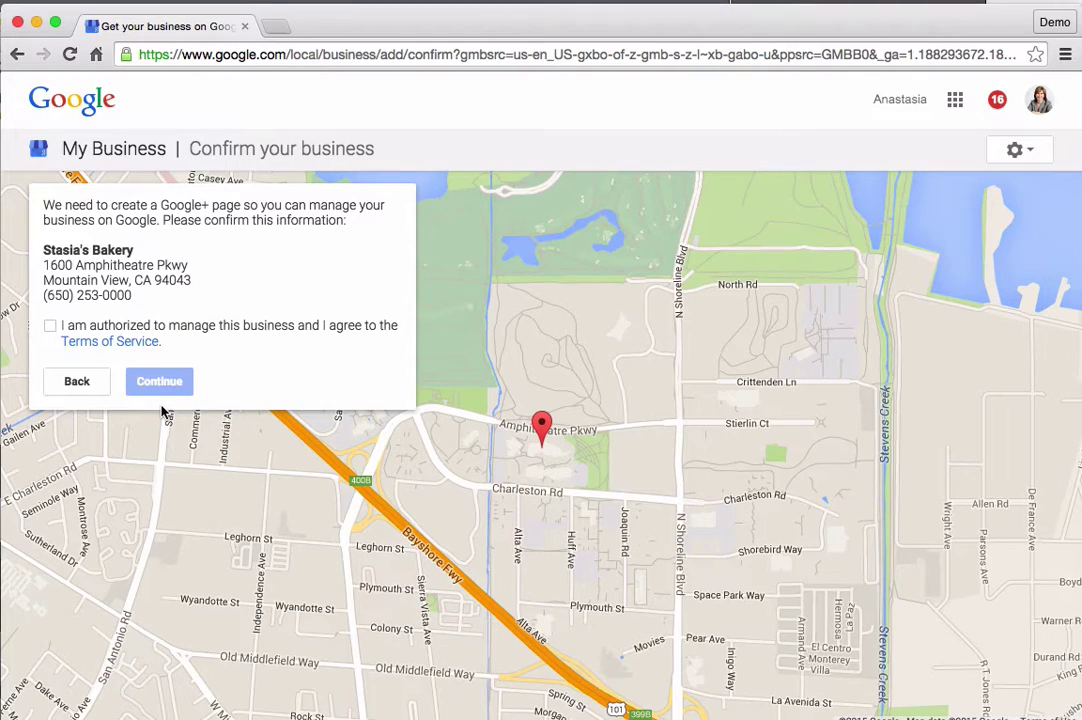
Step: Confirm authorization to manage the business, accept the Terms of Service, and continue
click(51, 328)
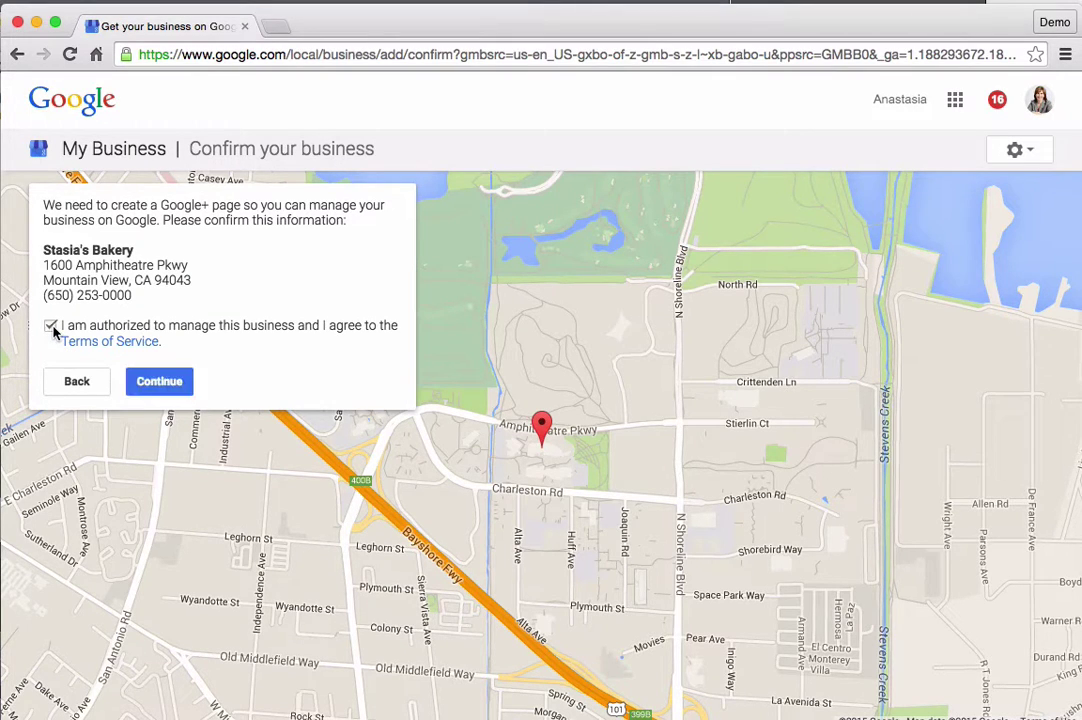
click(160, 382)
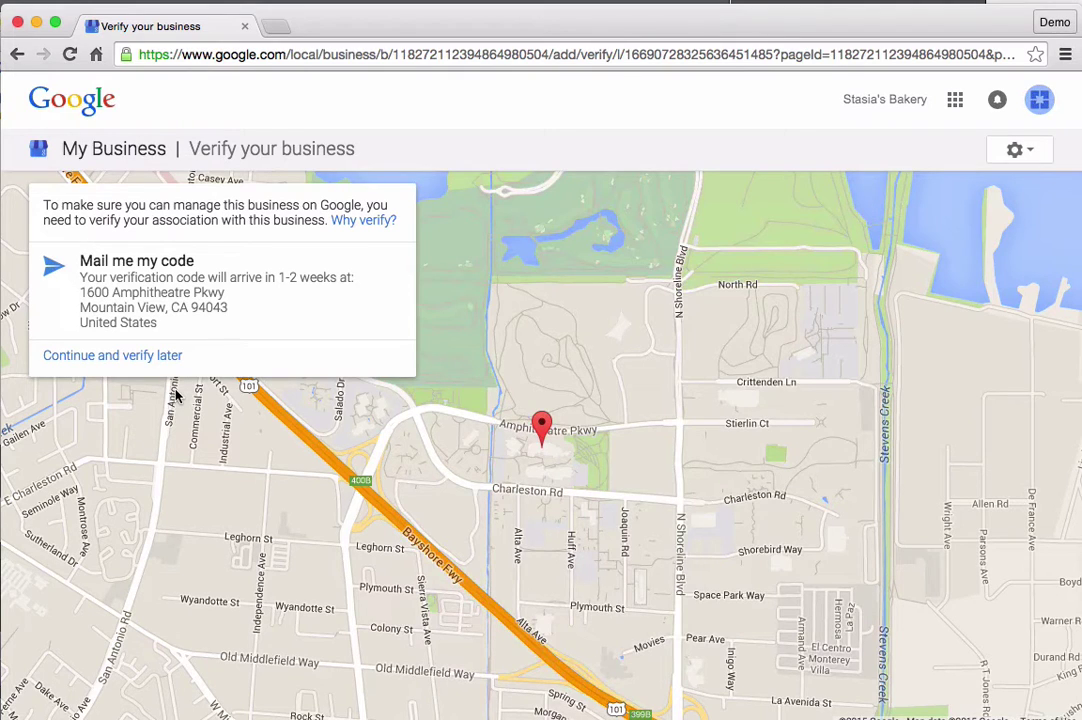
Step: Request the verification code by postcard mailed to the bakery
click(257, 301)
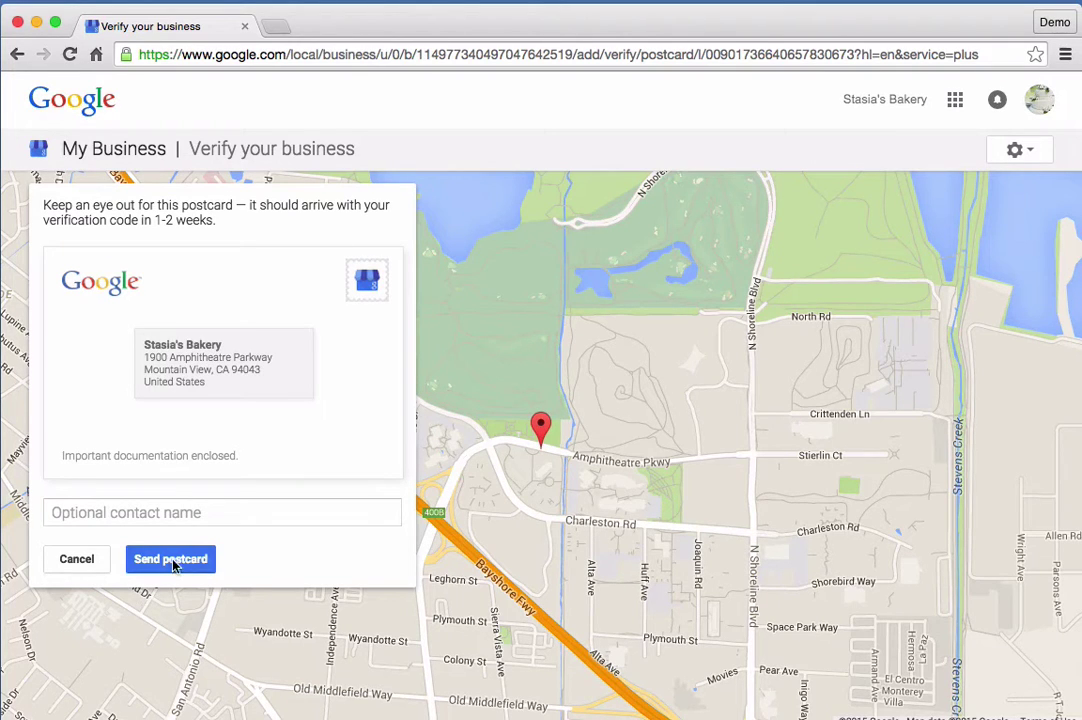
click(172, 563)
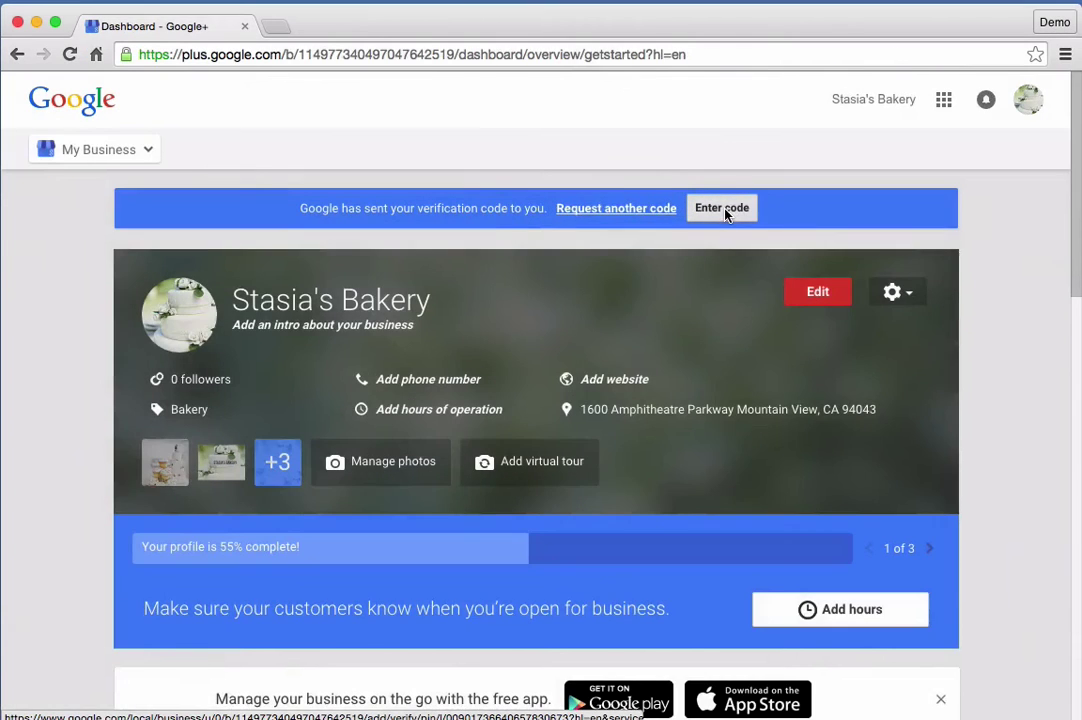
Step: Type the postcard's verification code into the code-entry field
click(729, 210)
text(1)
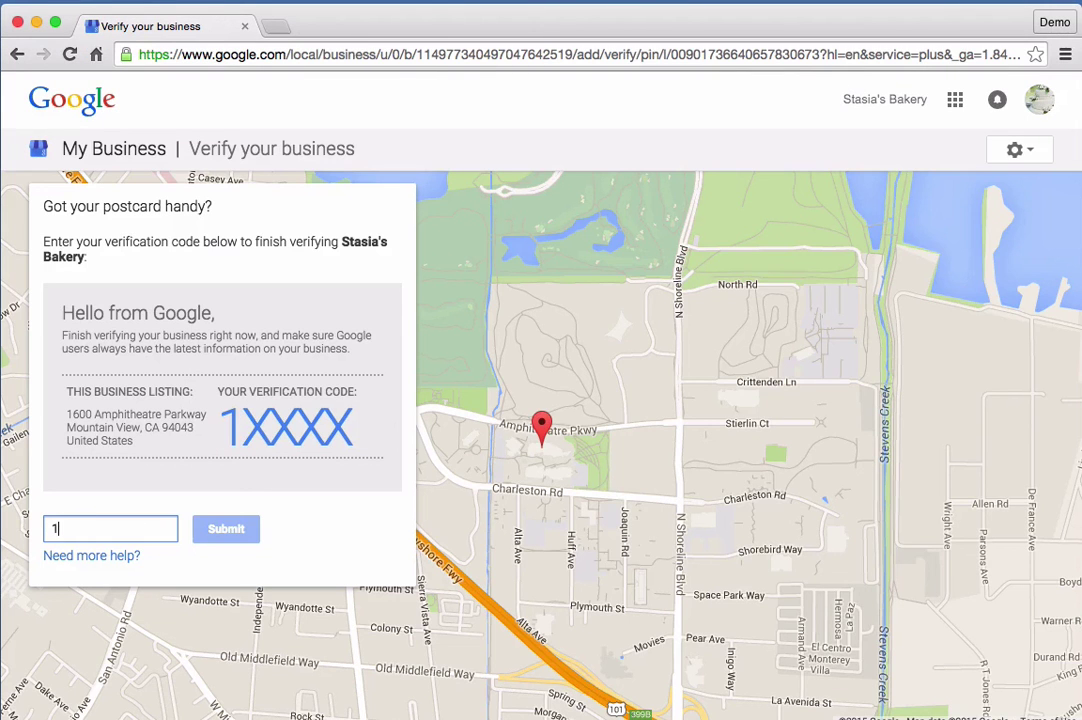
text(2345)
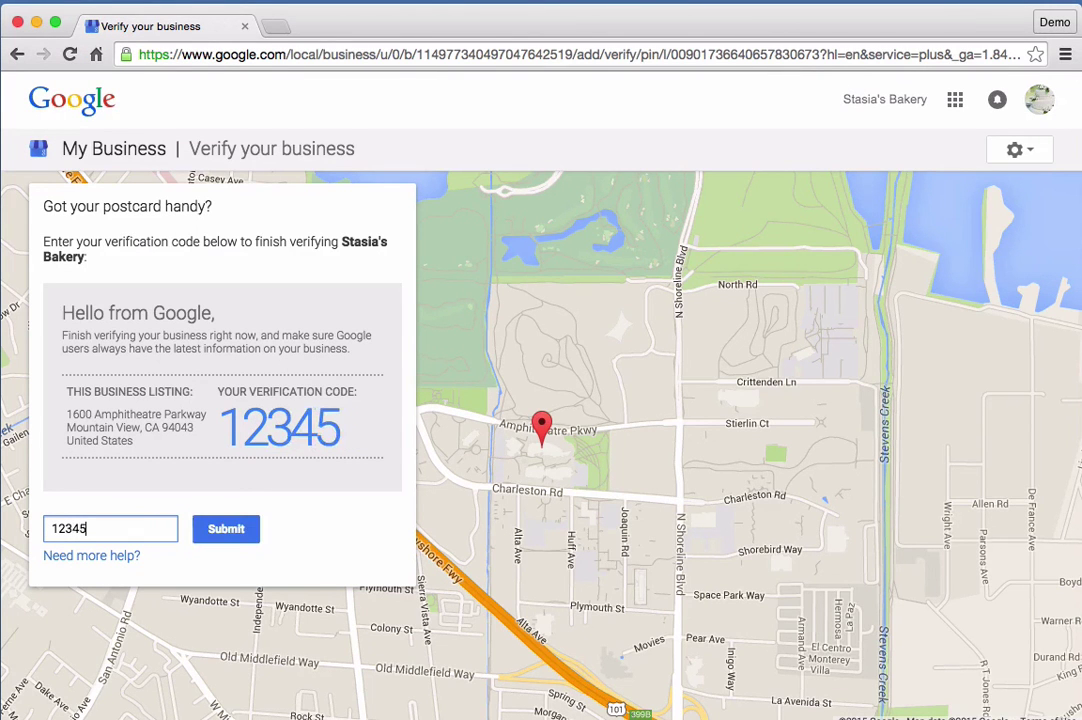